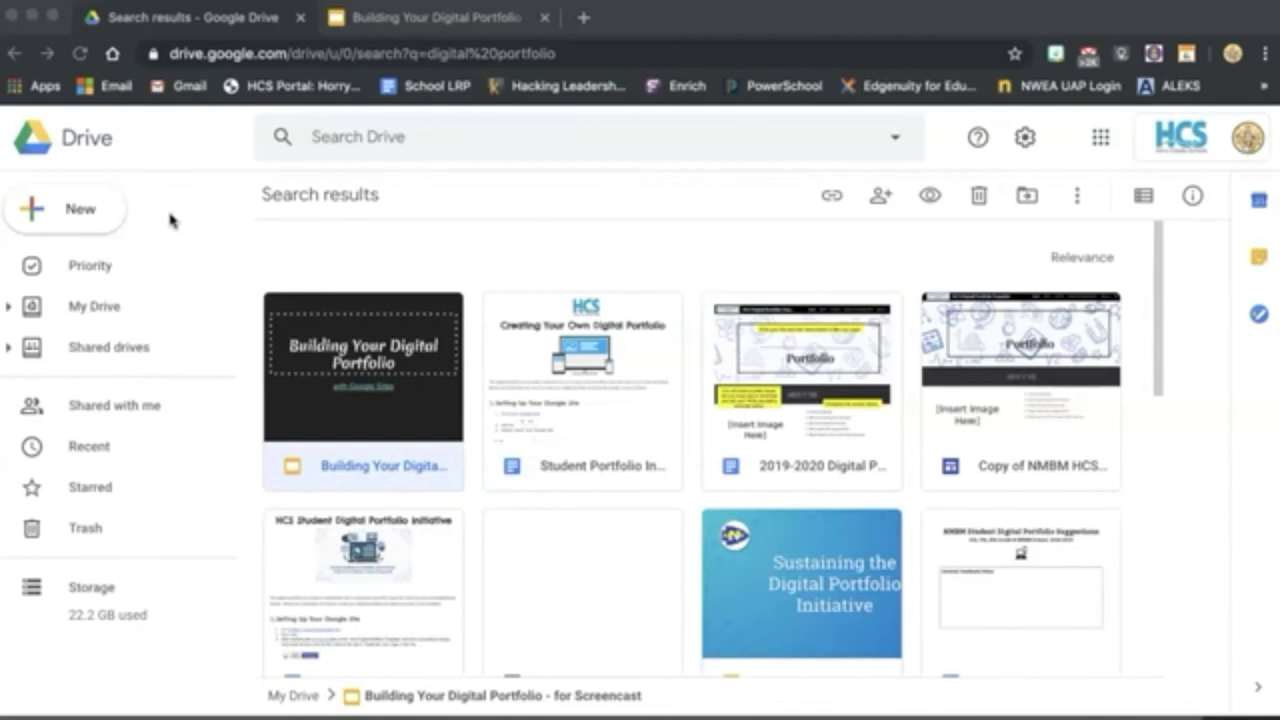
# Create a new blank Google Site from Google Drive's New > More menu.
pyautogui.click(80, 222)
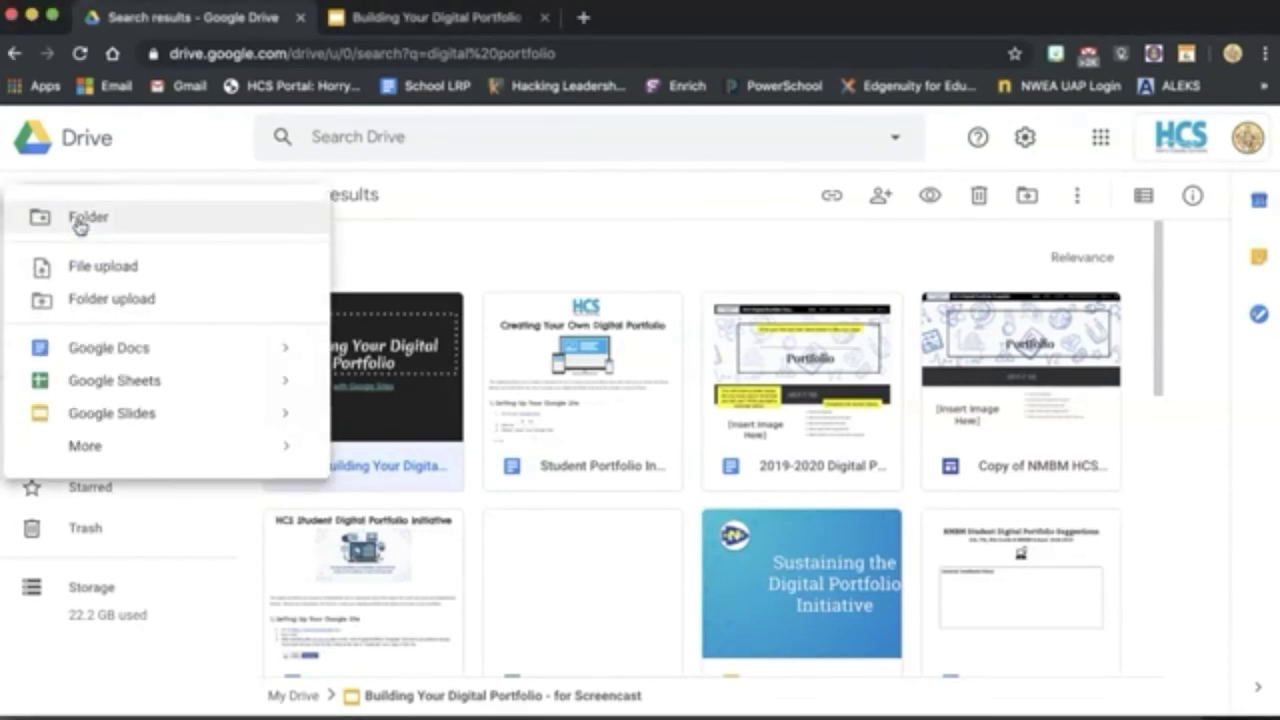
pyautogui.click(114, 445)
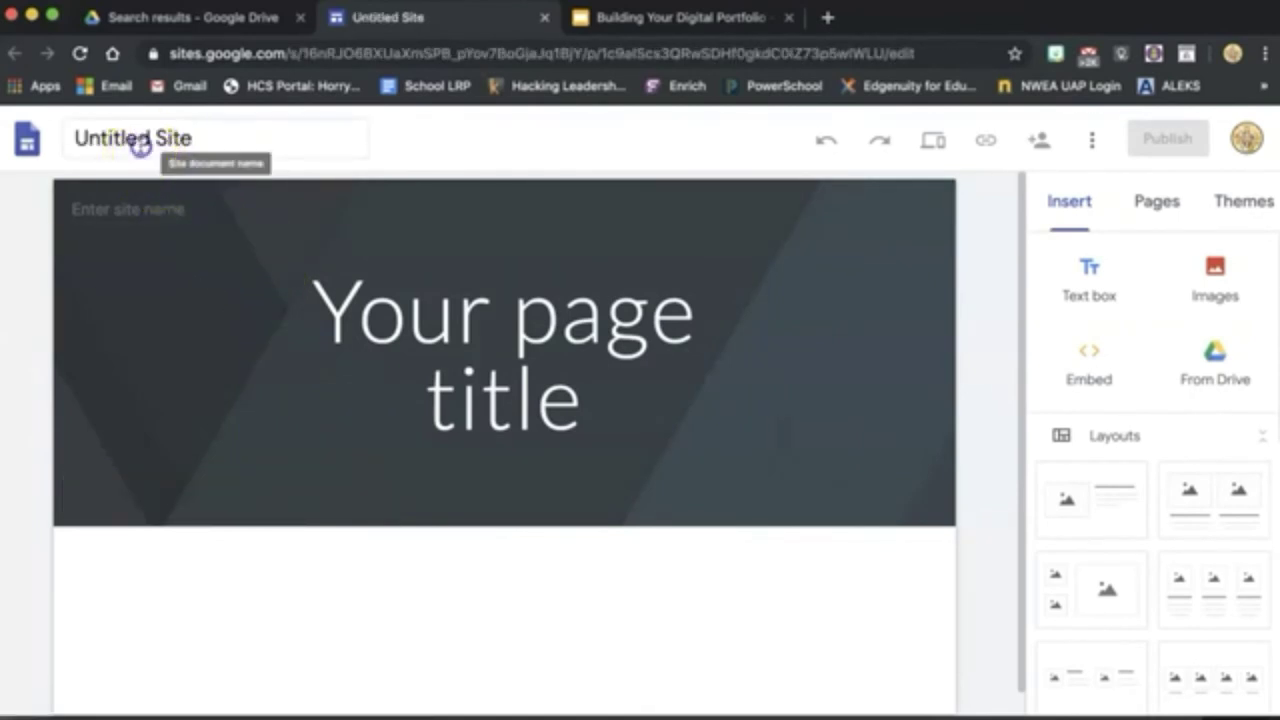
# Rename the site to the owner's initials and surname followed by 'Portfolio'.
pyautogui.click(140, 142)
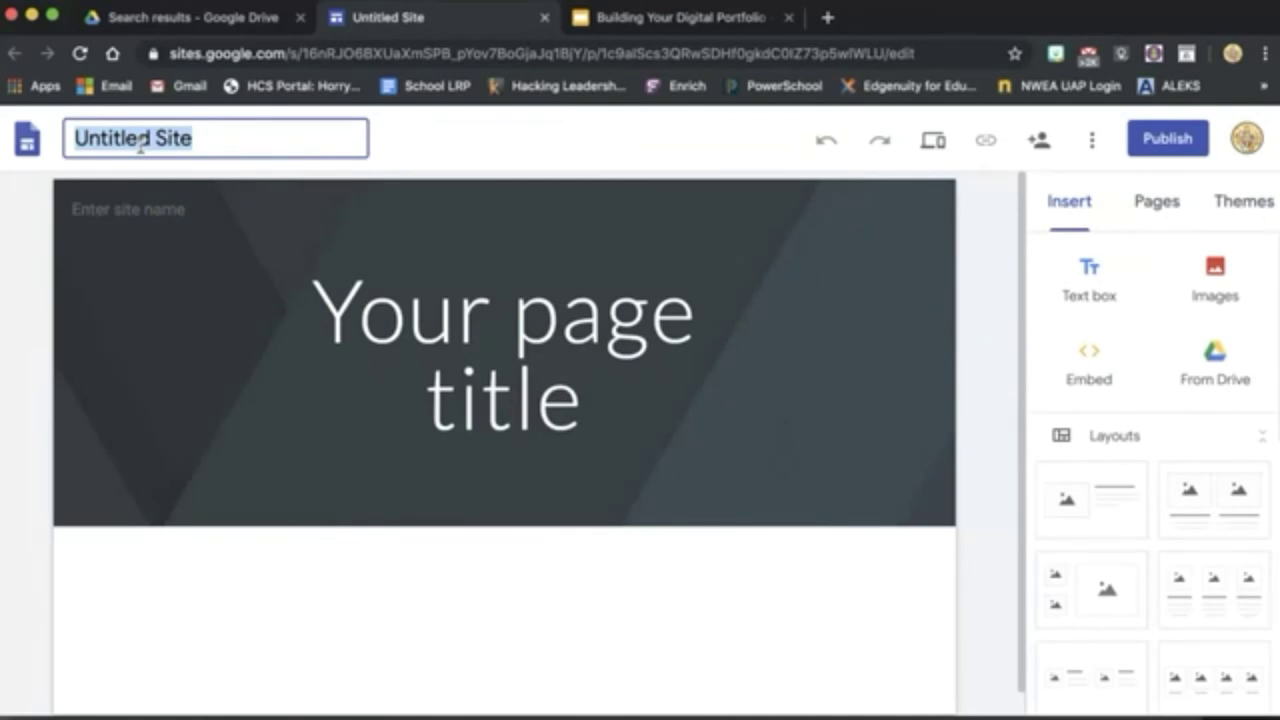
pyautogui.write('K')
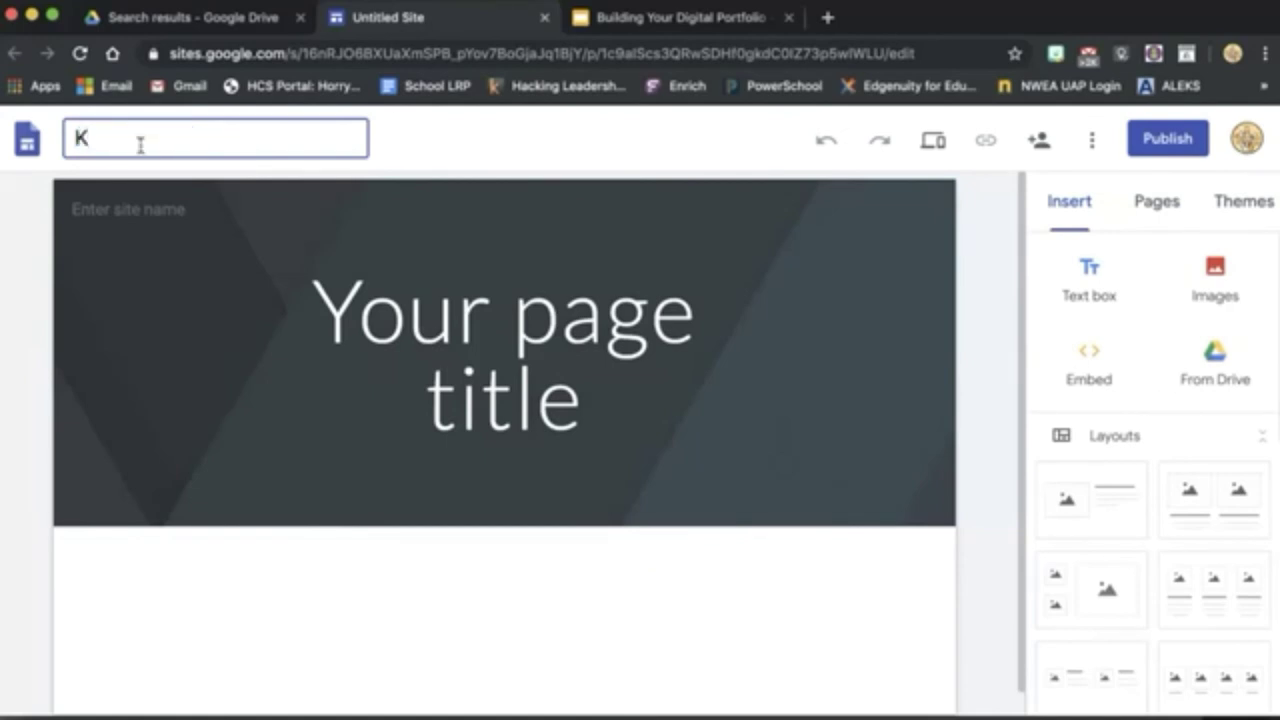
pyautogui.write('QCorr')
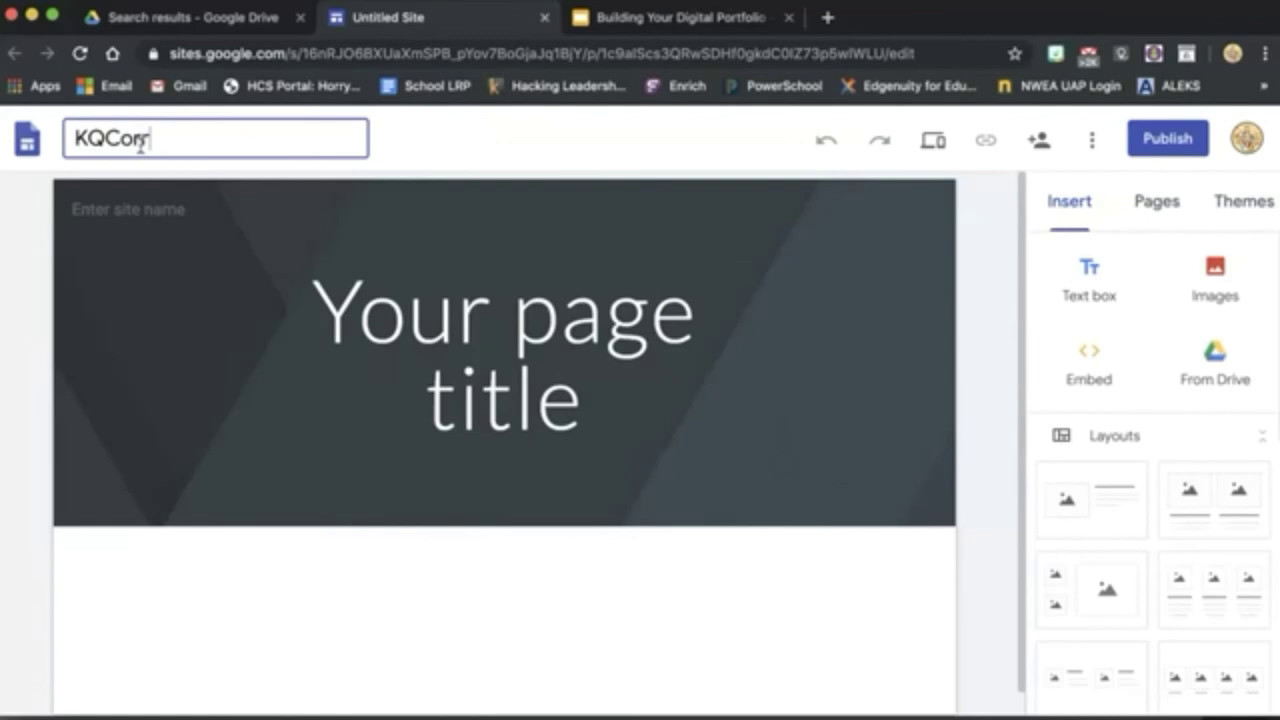
pyautogui.write("ell's pro")
pyautogui.press('BackSpace')
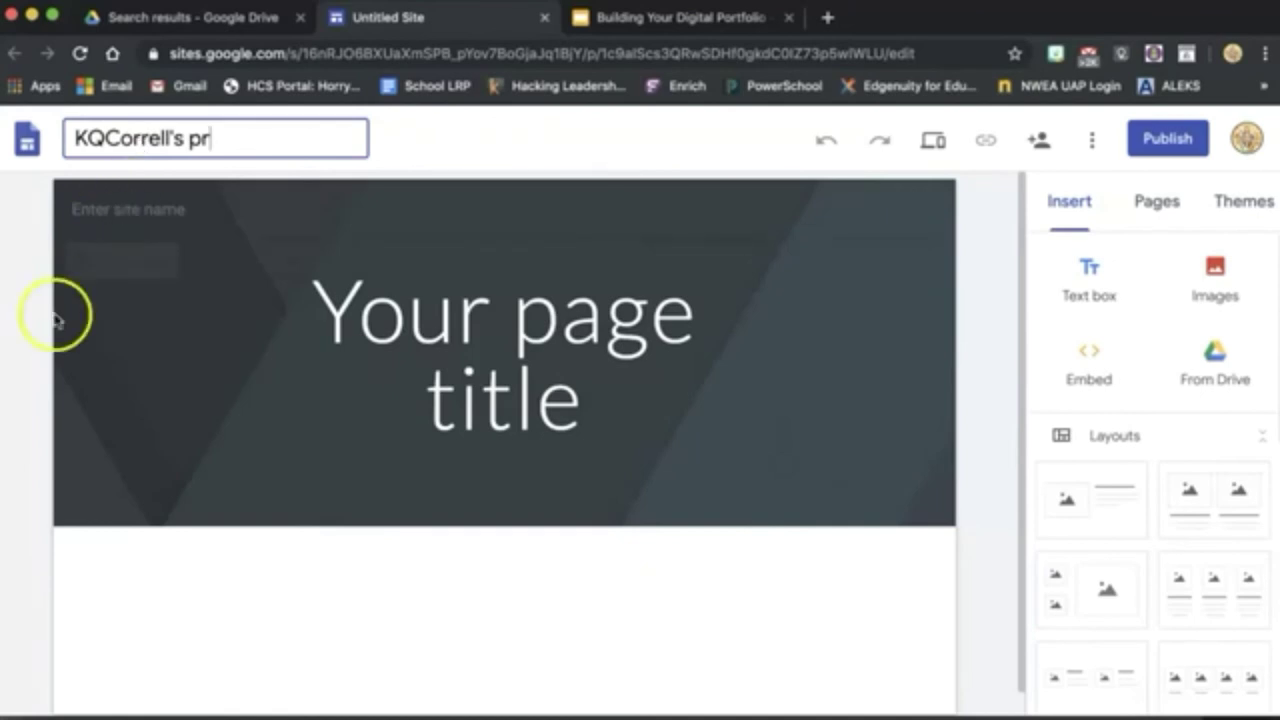
pyautogui.press('BackSpace')
pyautogui.press('BackSpace')
pyautogui.write('Portfolio')
pyautogui.click(264, 165)
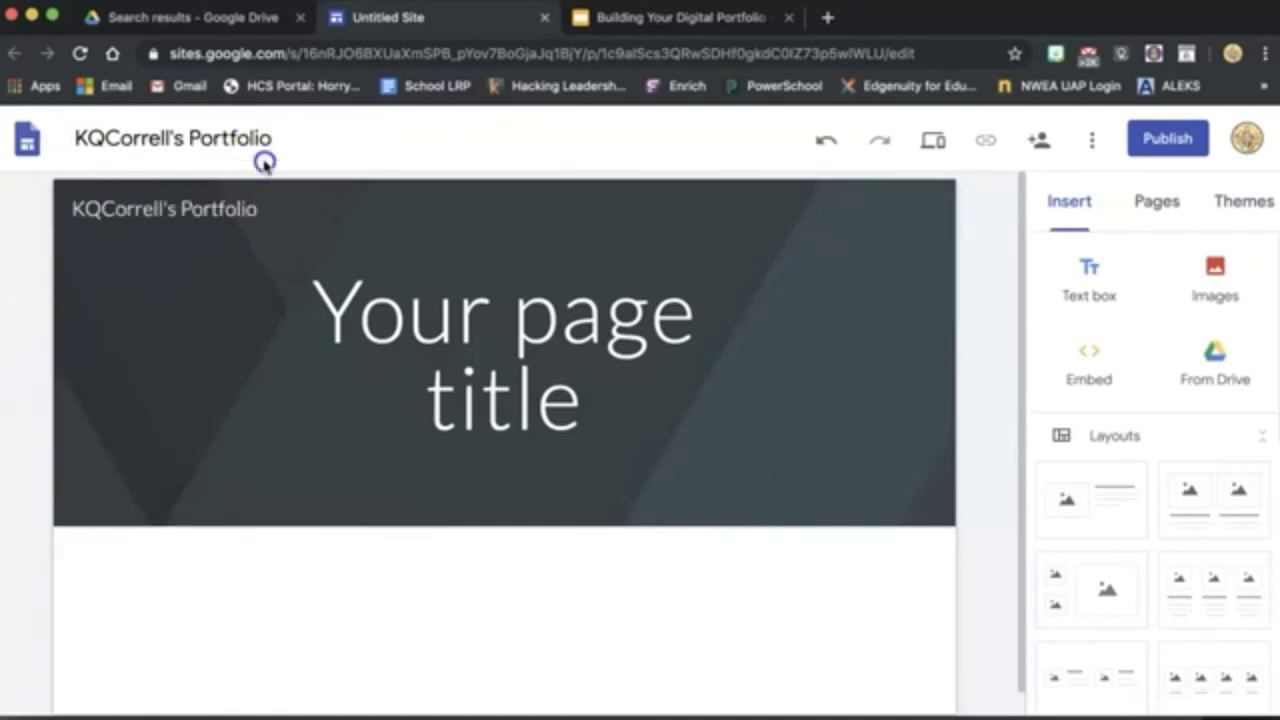
# Replace the placeholder page title with the owner's full-name portfolio heading.
pyautogui.click(423, 306)
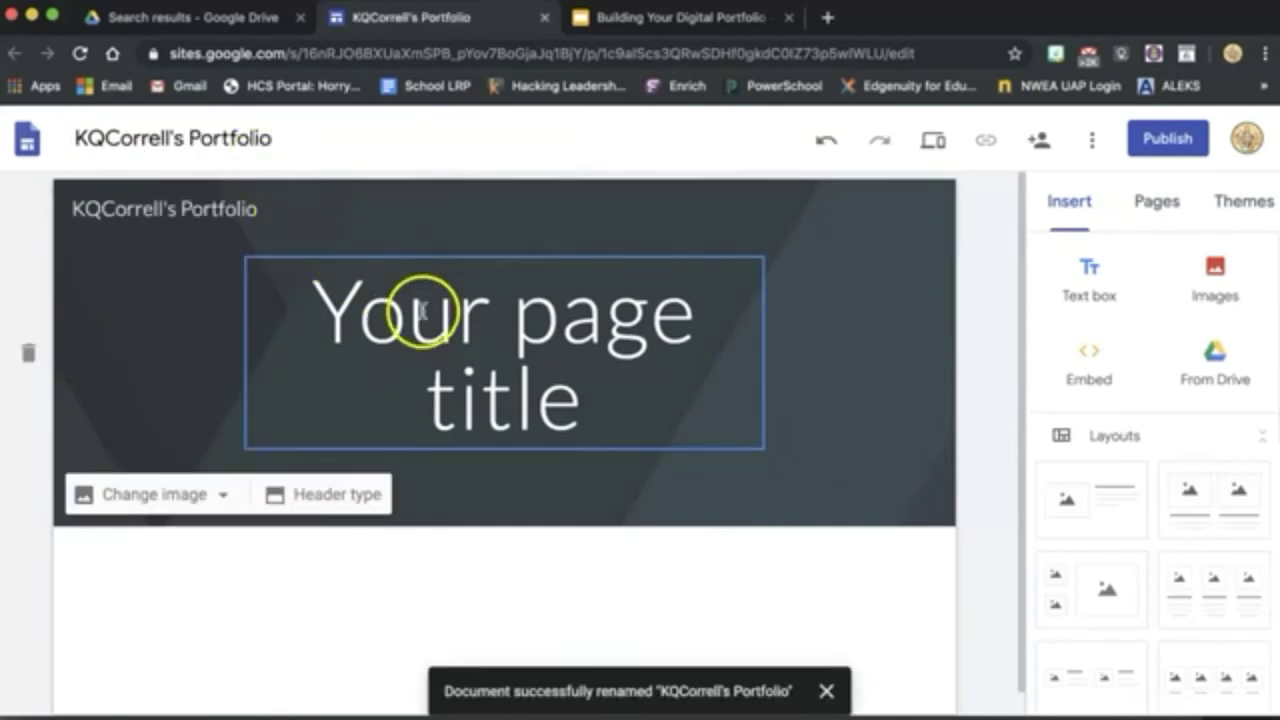
pyautogui.click(479, 328)
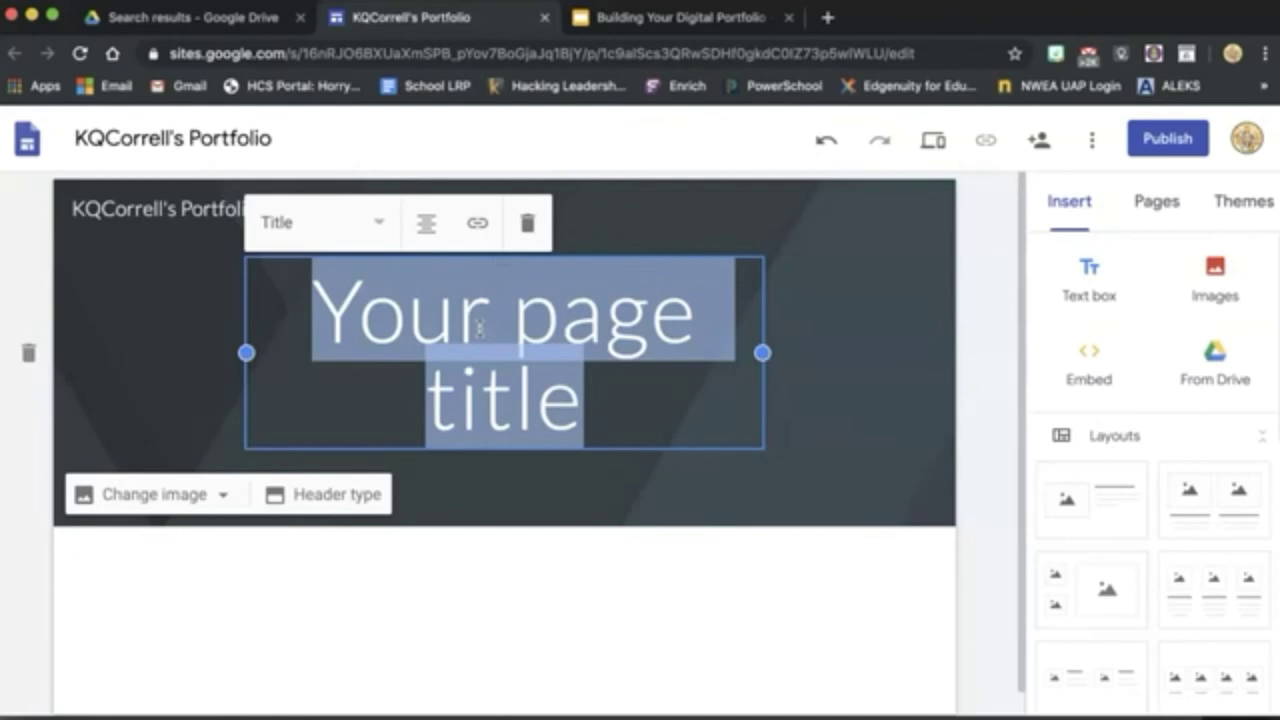
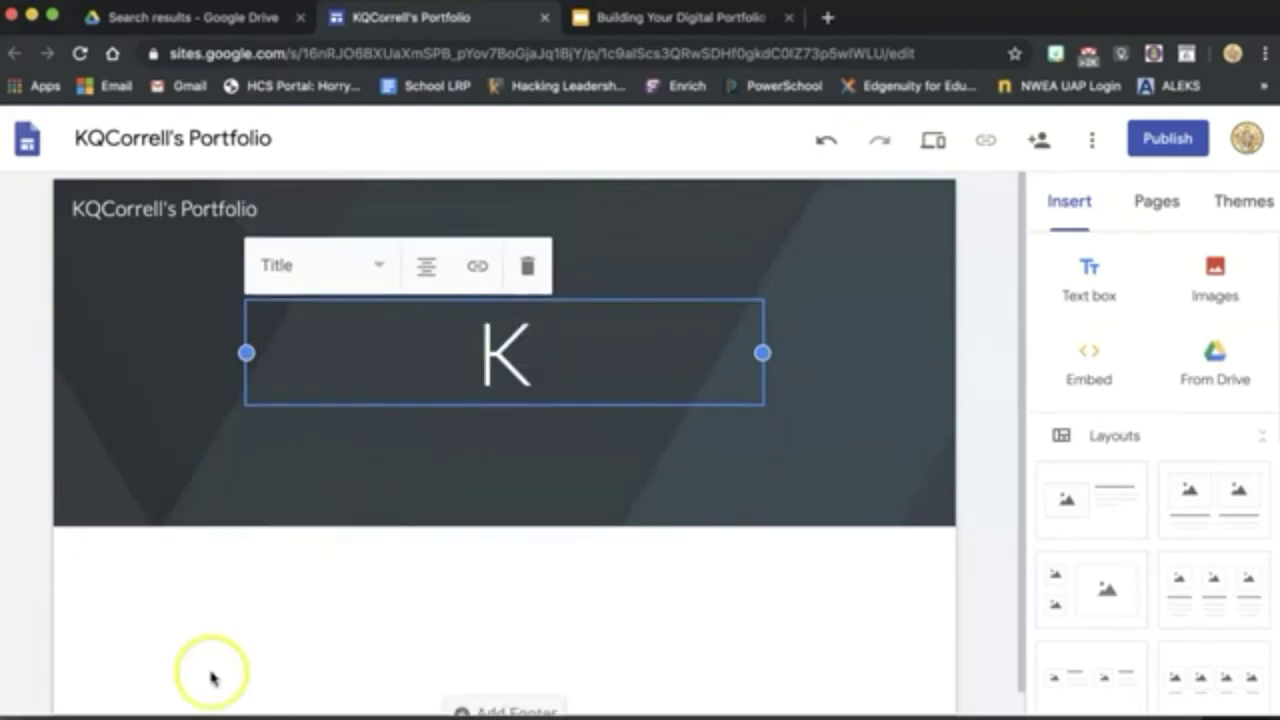
pyautogui.click(865, 397)
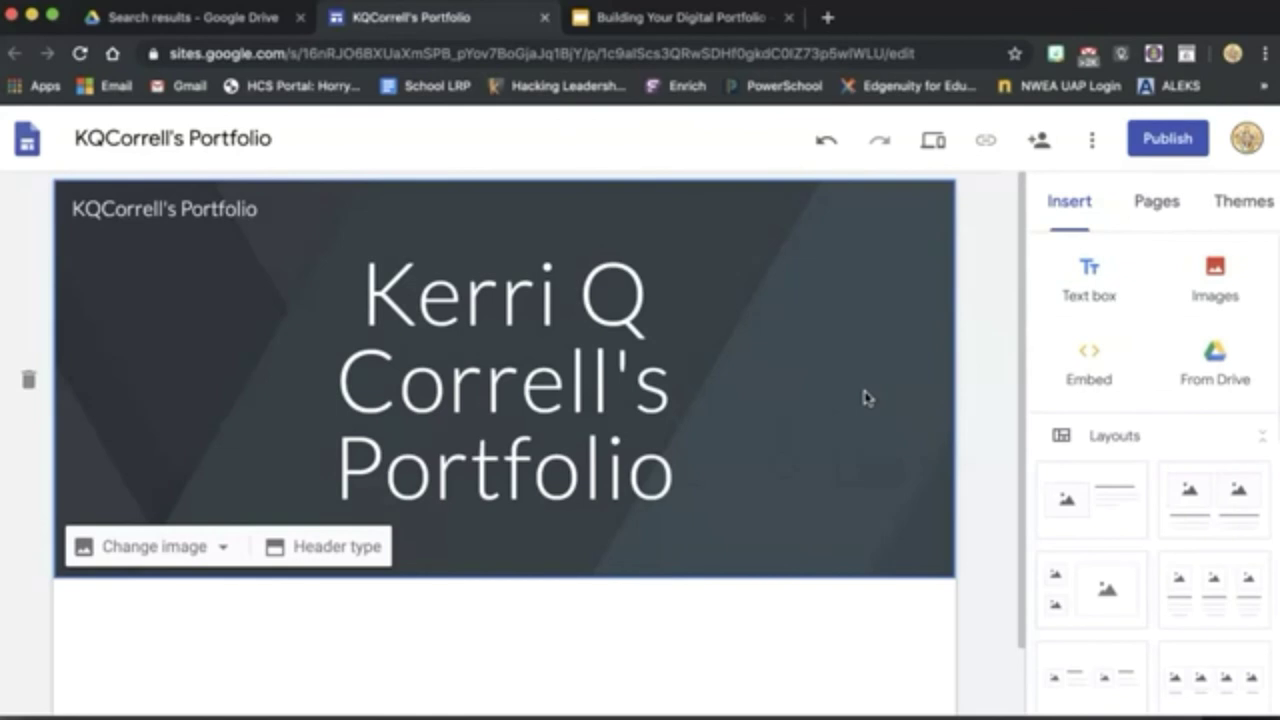
# Publish the site at its suggested web address, viewable by anyone at Horry County Schools.
pyautogui.click(1169, 147)
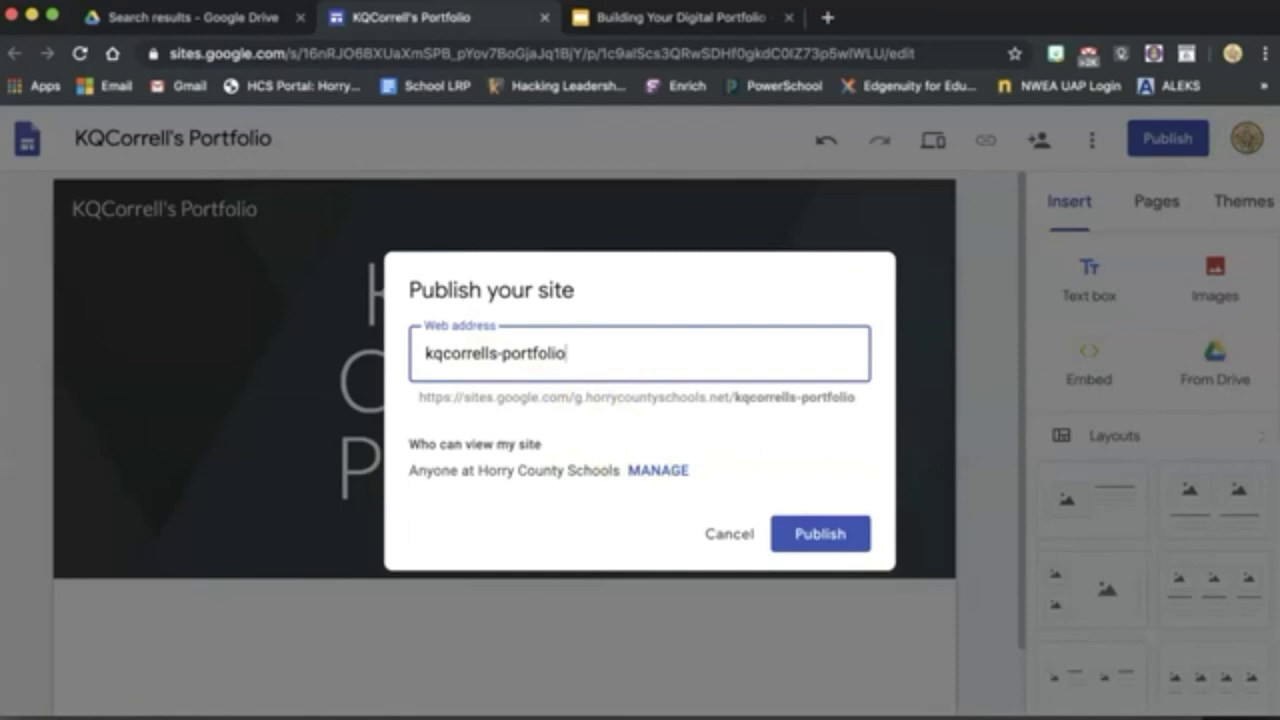
pyautogui.click(587, 446)
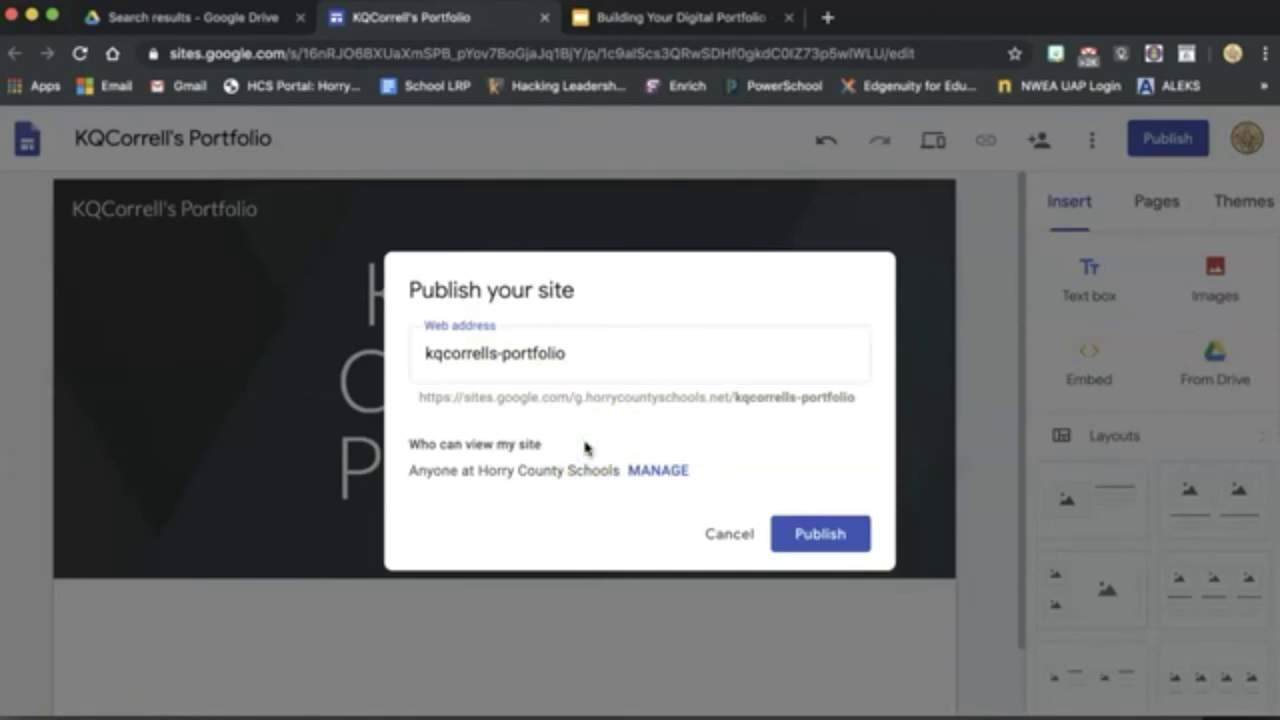
pyautogui.click(657, 468)
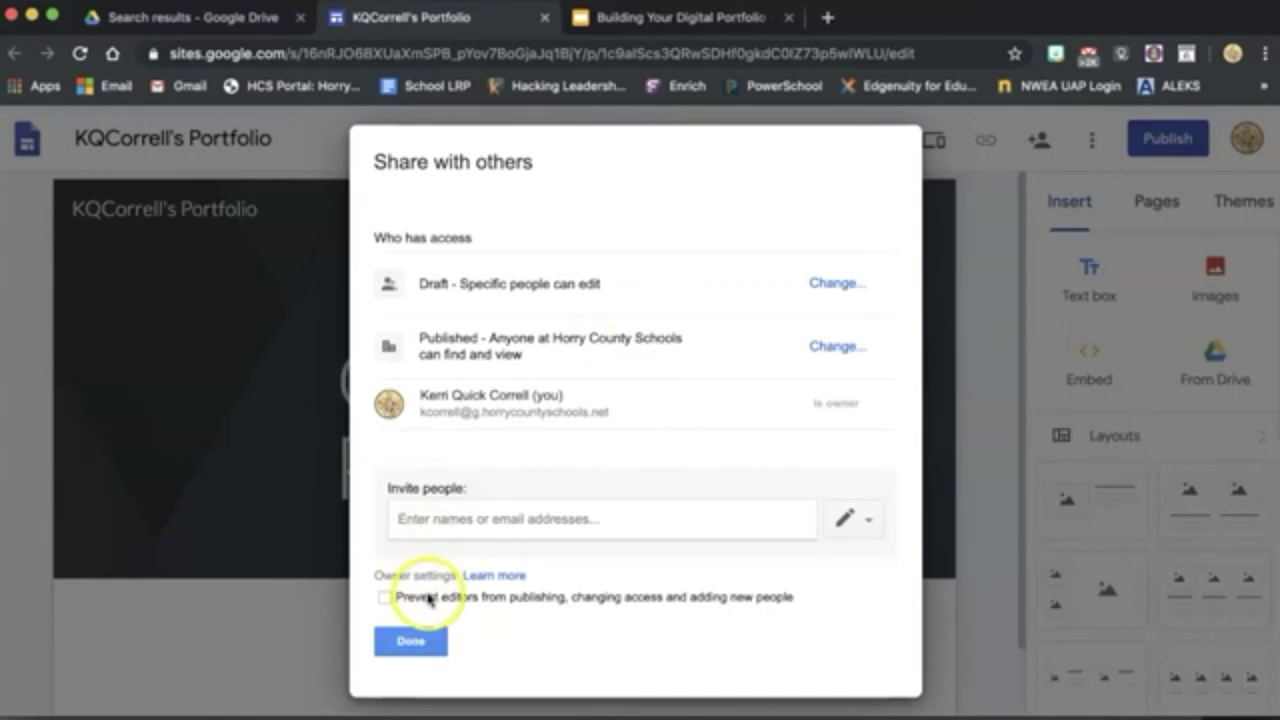
pyautogui.click(418, 642)
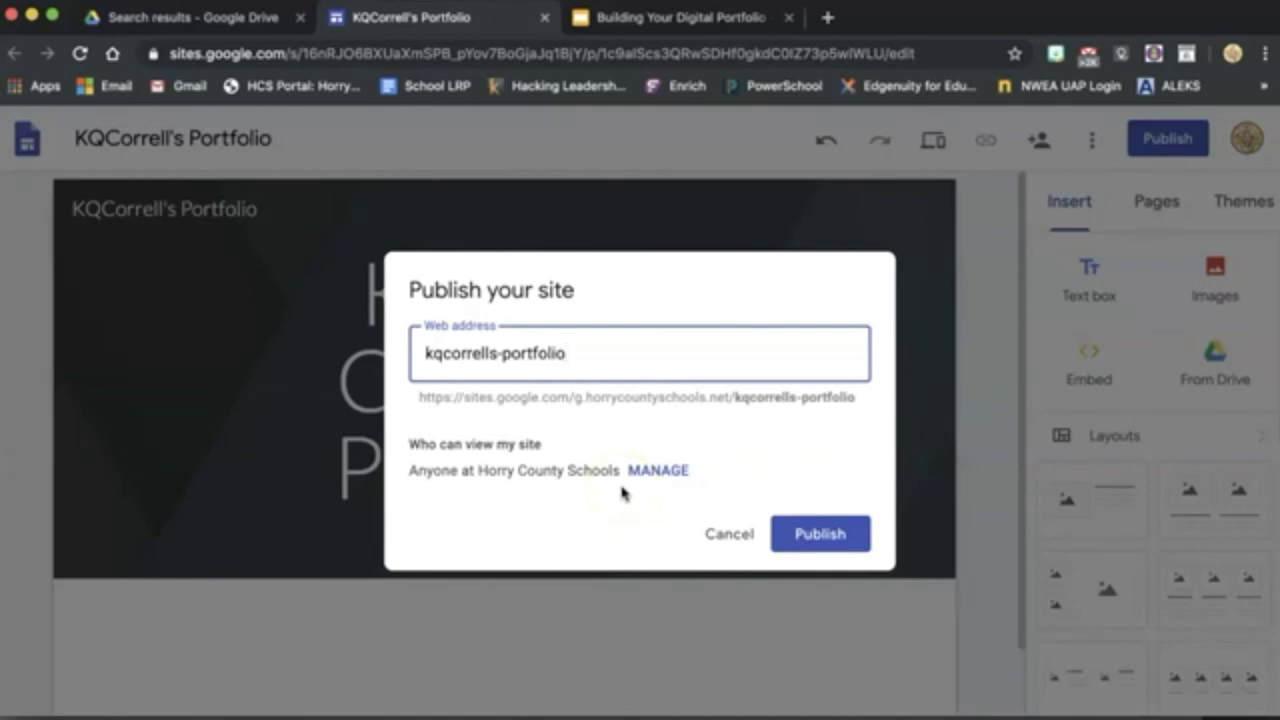
pyautogui.click(820, 538)
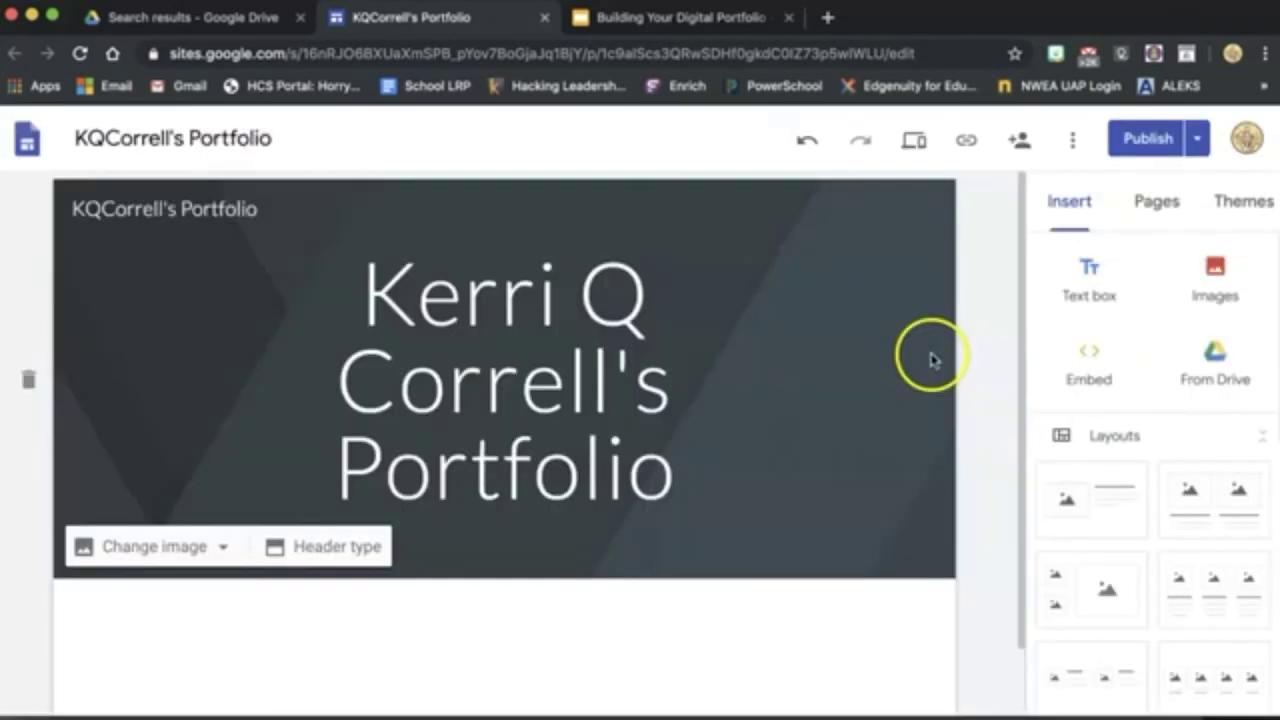
# Copy the live portfolio site's web link using the published-site link option.
pyautogui.click(930, 360)
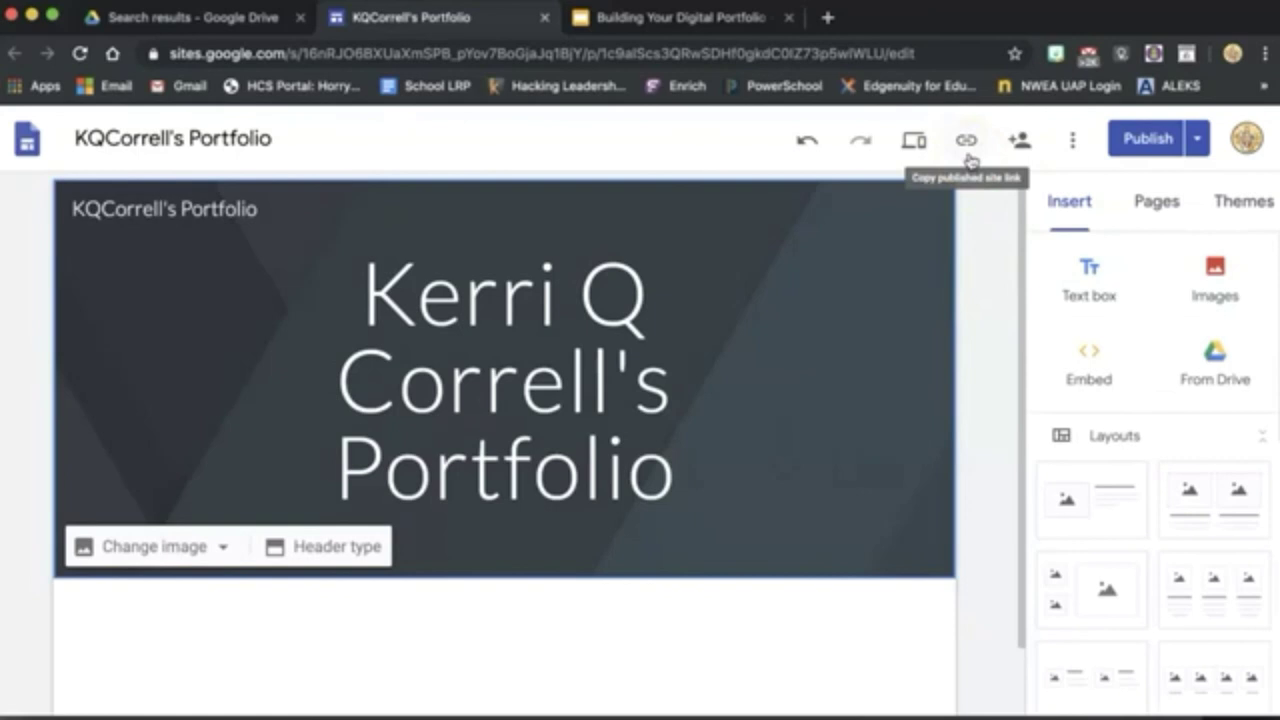
pyautogui.click(965, 142)
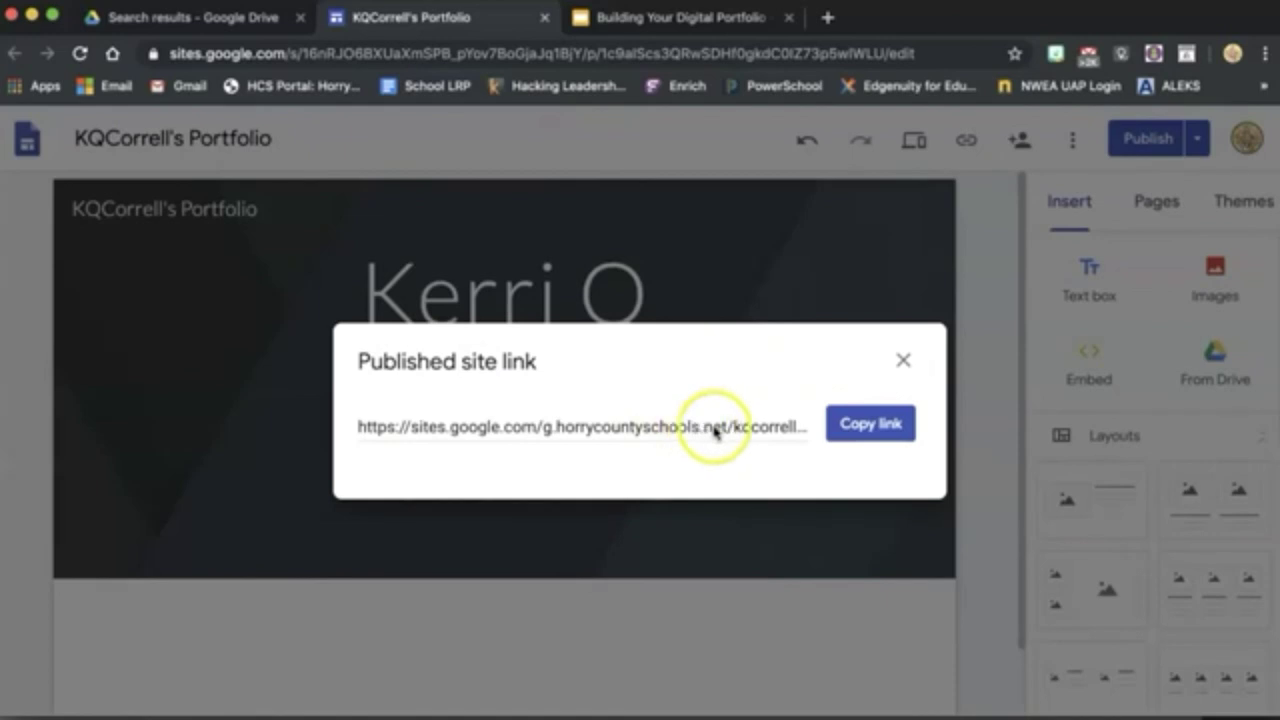
pyautogui.click(878, 425)
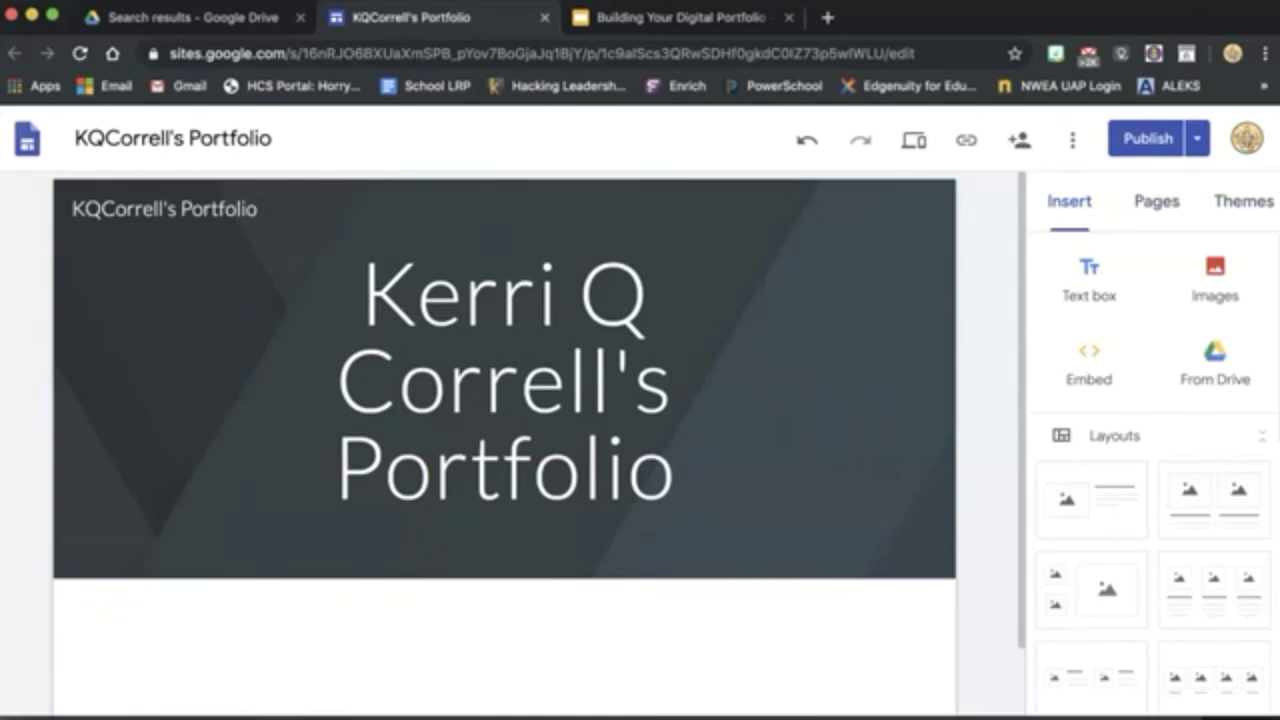
# Insert an empty text box under the header, then browse Drive files and close that panel.
pyautogui.click(975, 520)
pyautogui.click(1090, 283)
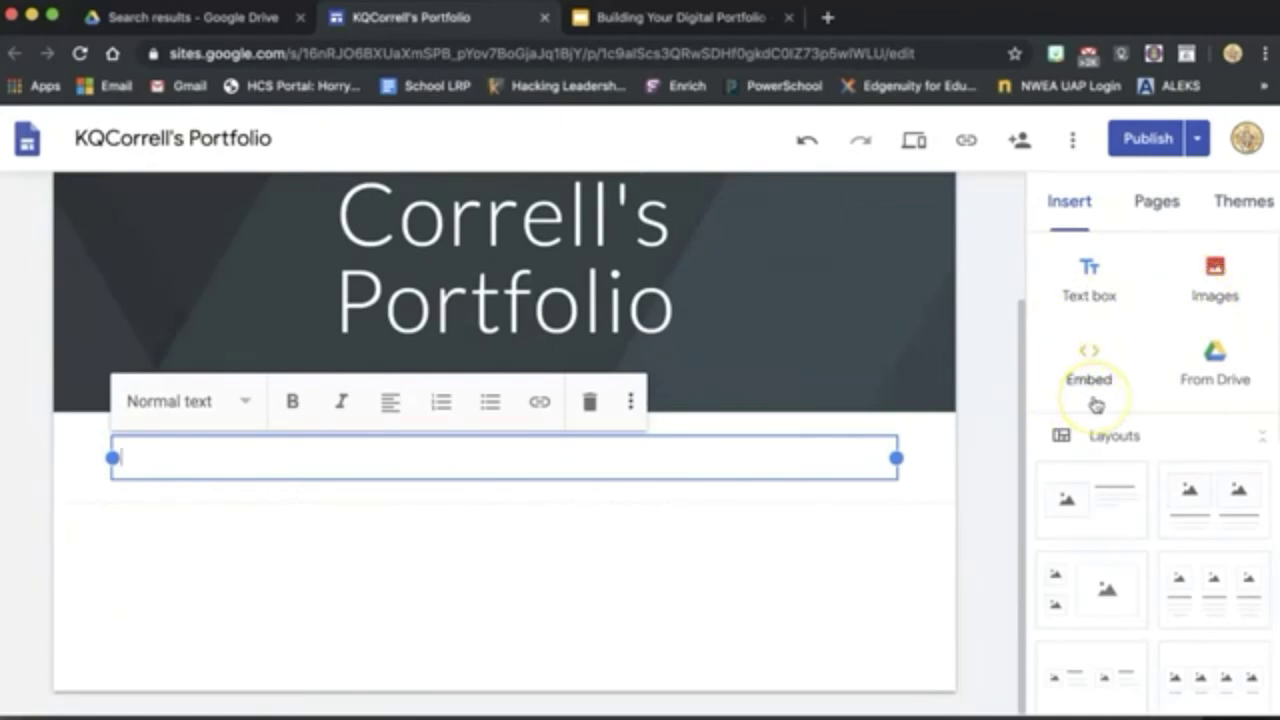
pyautogui.click(1225, 386)
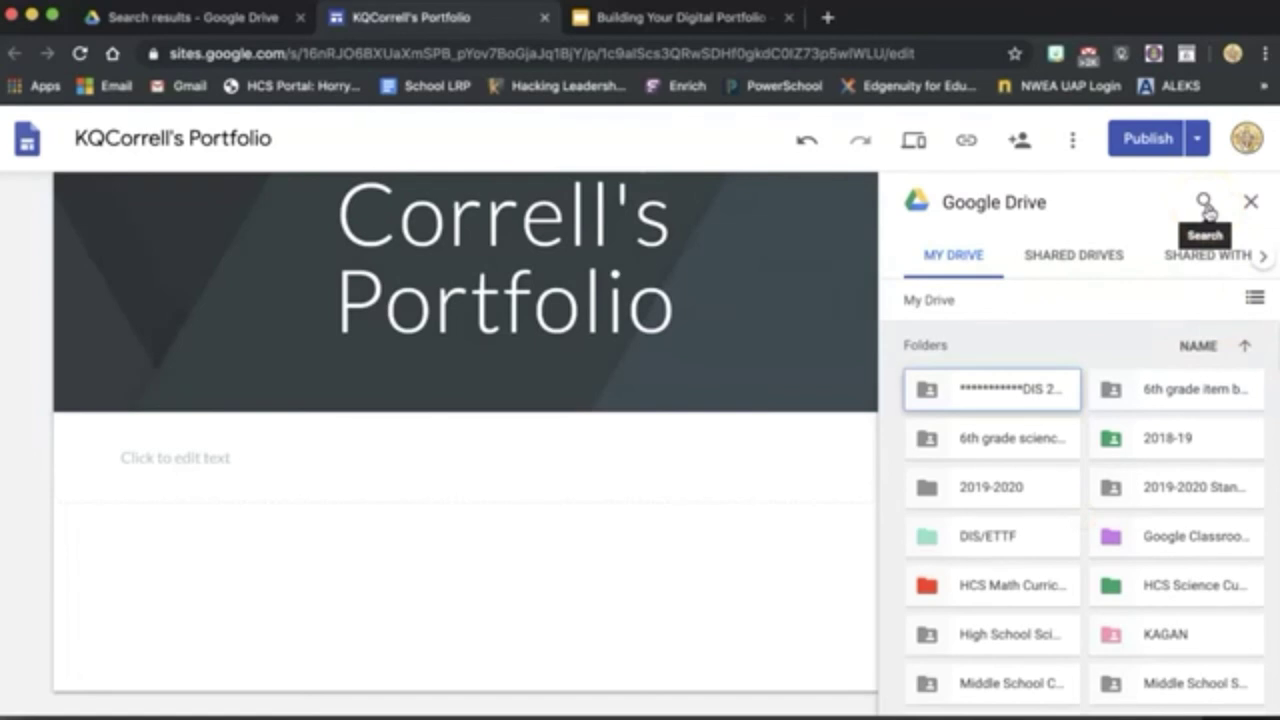
pyautogui.scroll(-3, 1025, 553)
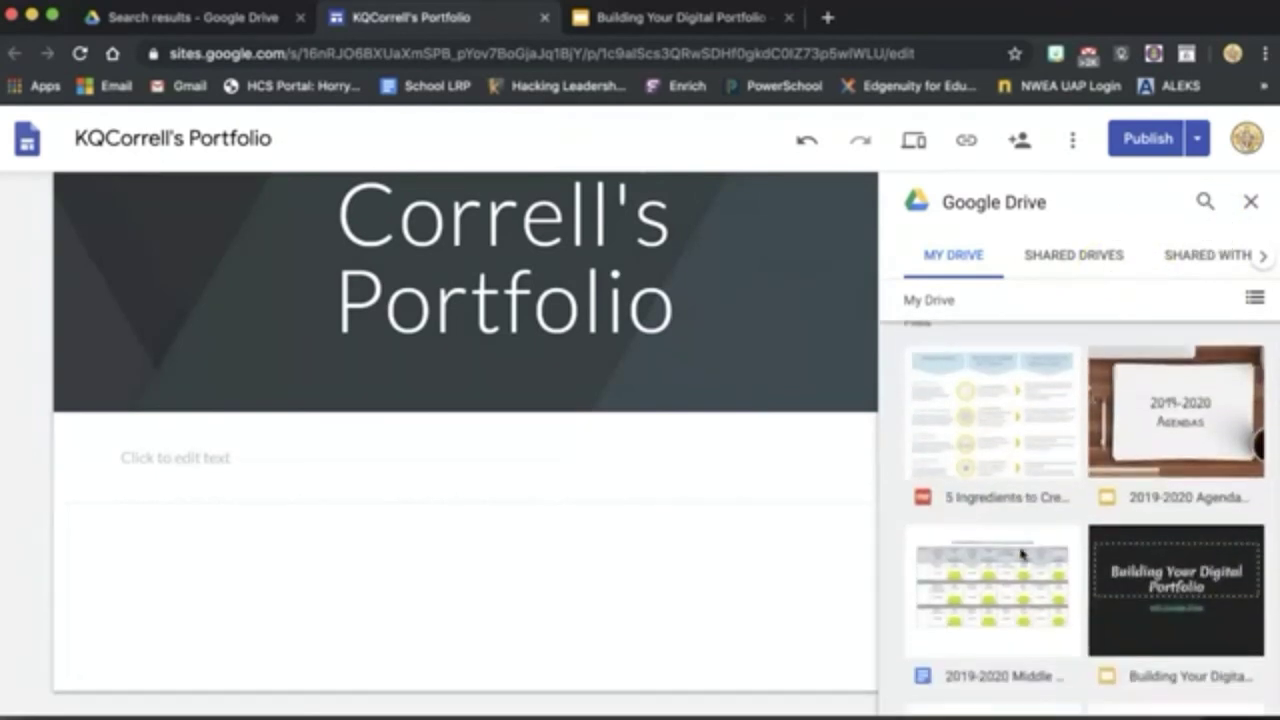
pyautogui.scroll(10, 1021, 554)
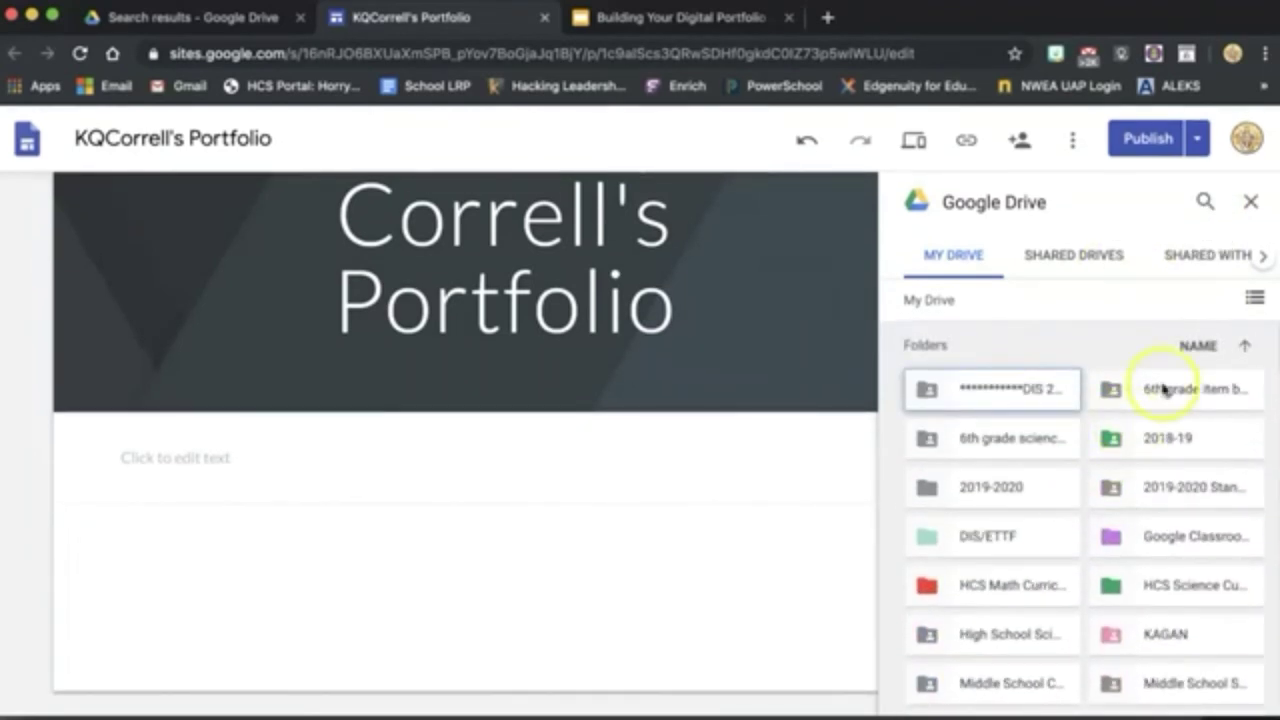
pyautogui.click(1250, 201)
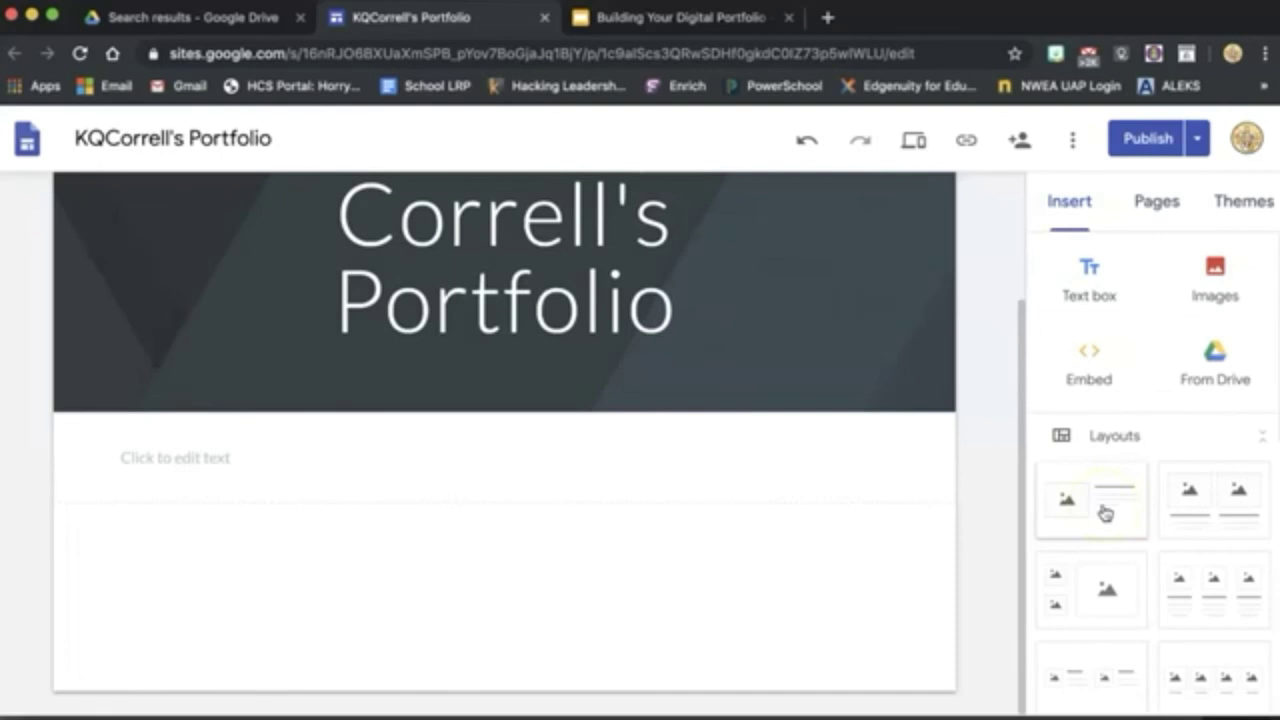
# Add image-and-text, two-image, small-and-large and three-image layouts, then a divider below them.
pyautogui.click(1105, 512)
pyautogui.click(1224, 495)
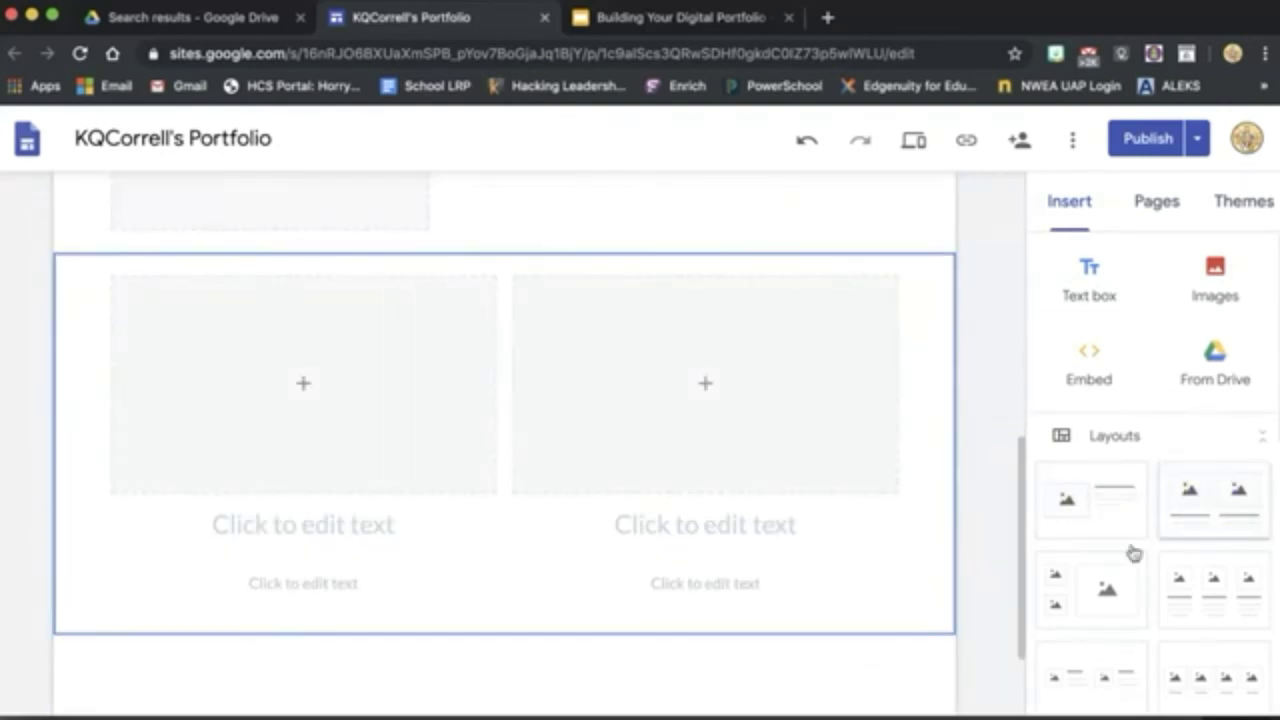
pyautogui.click(1086, 586)
pyautogui.click(1171, 586)
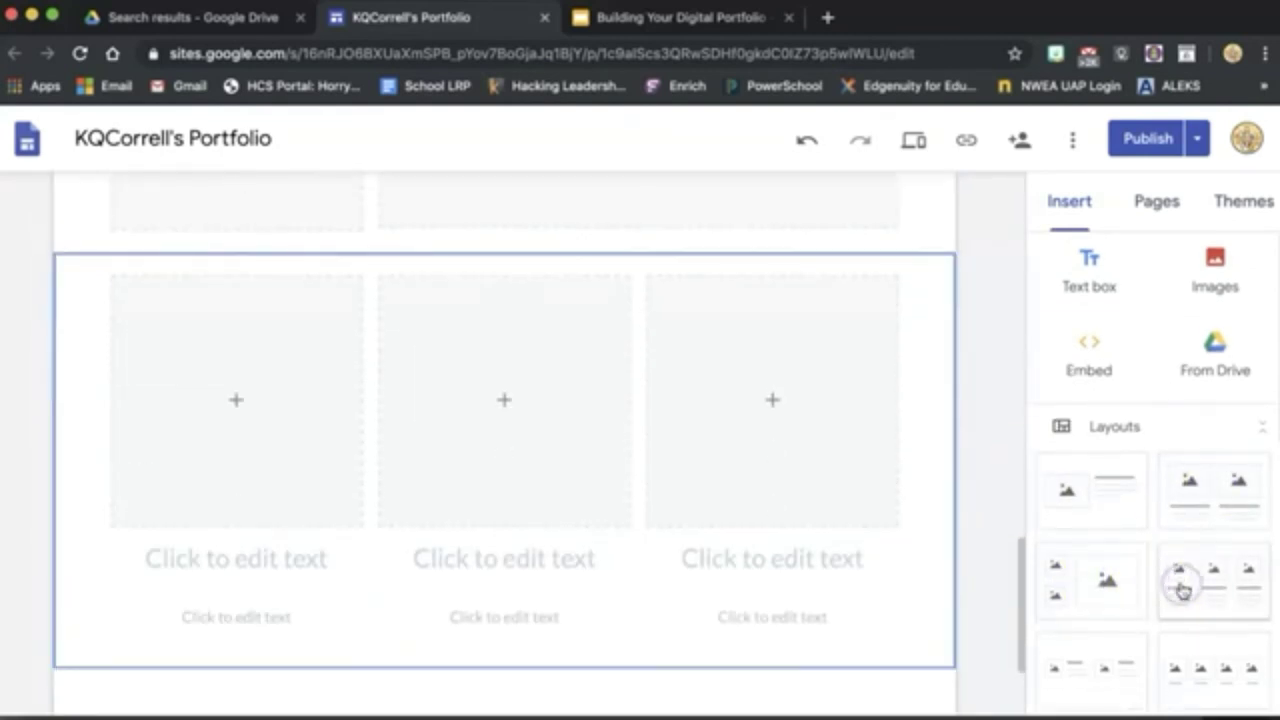
pyautogui.scroll(-5, 1182, 590)
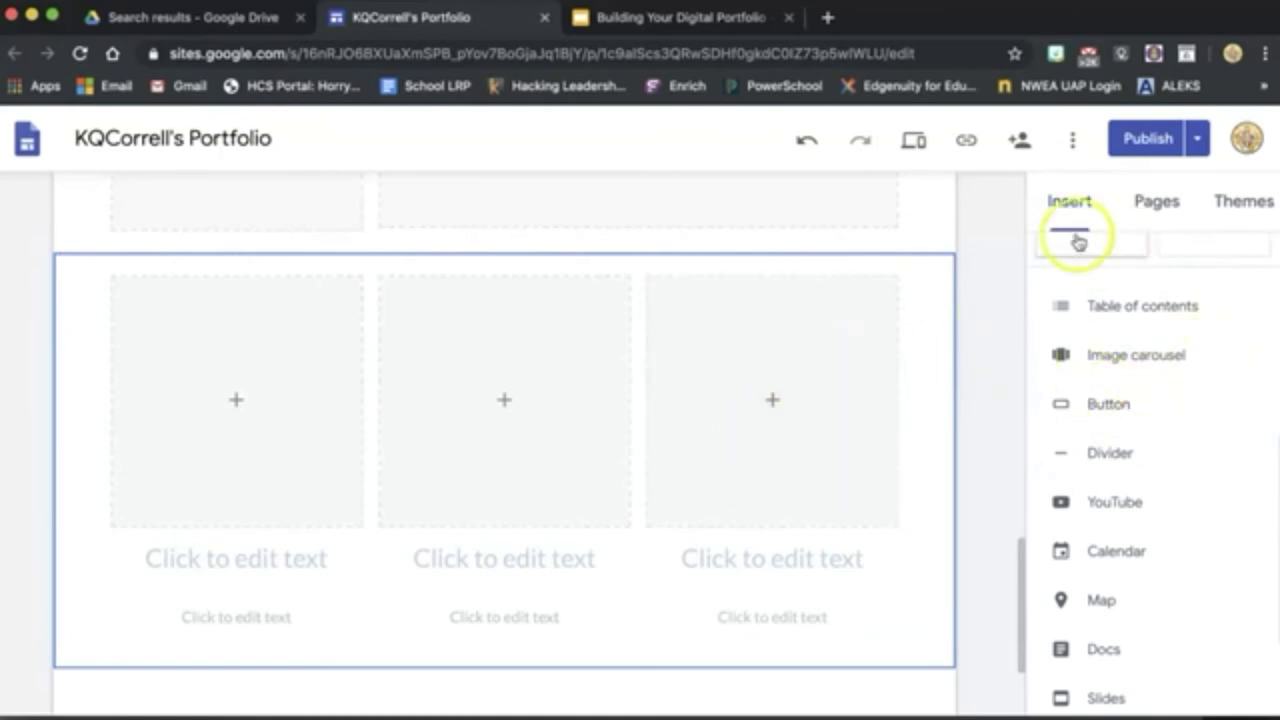
pyautogui.click(1125, 454)
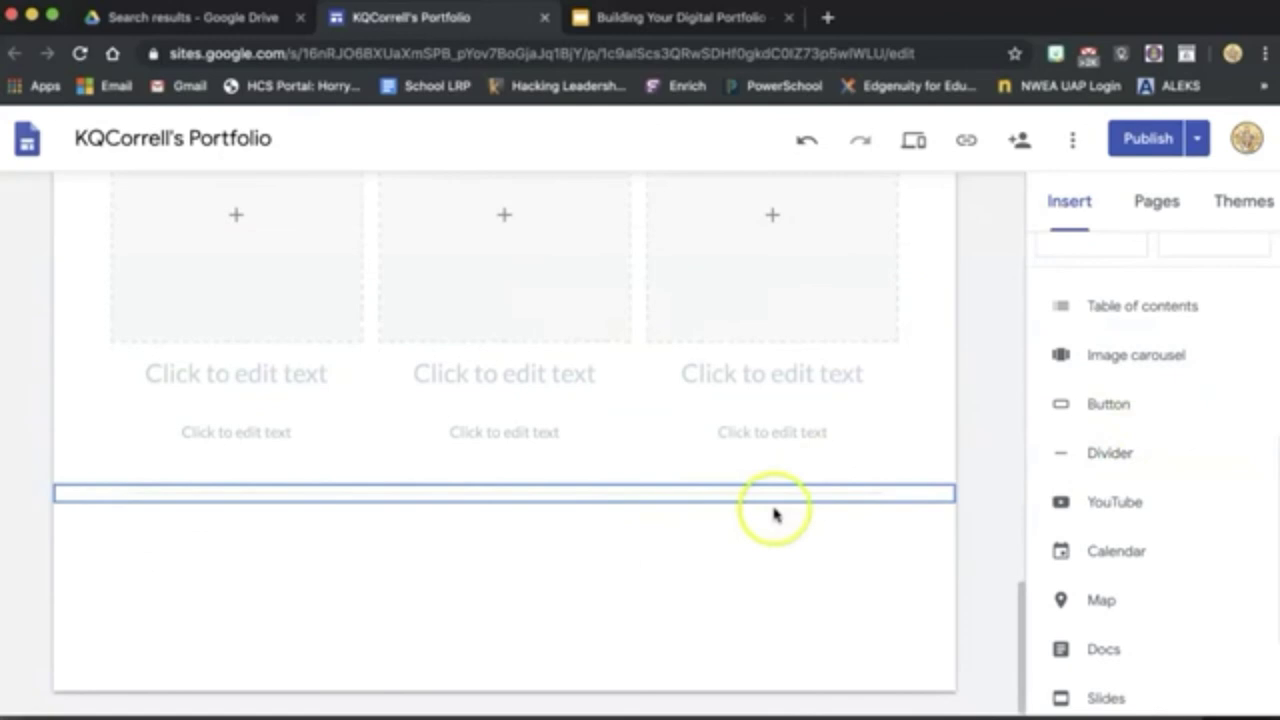
pyautogui.scroll(-3, 1168, 508)
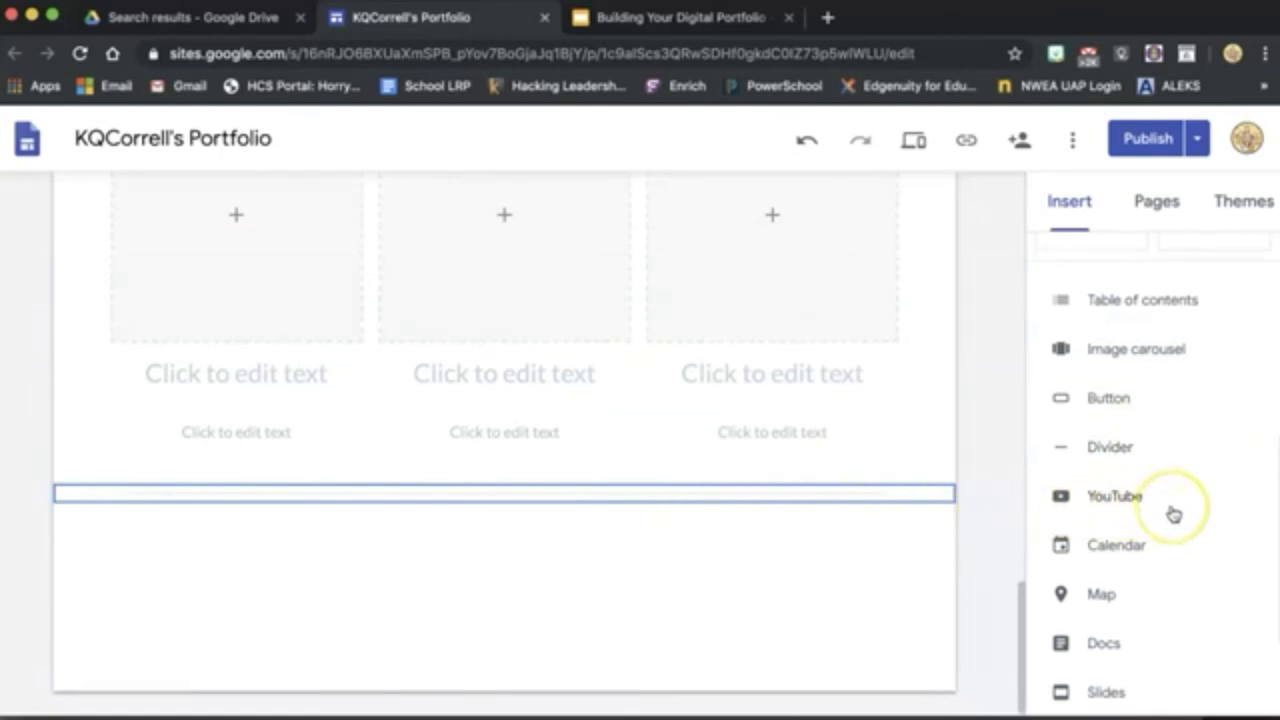
pyautogui.scroll(-1, 1160, 440)
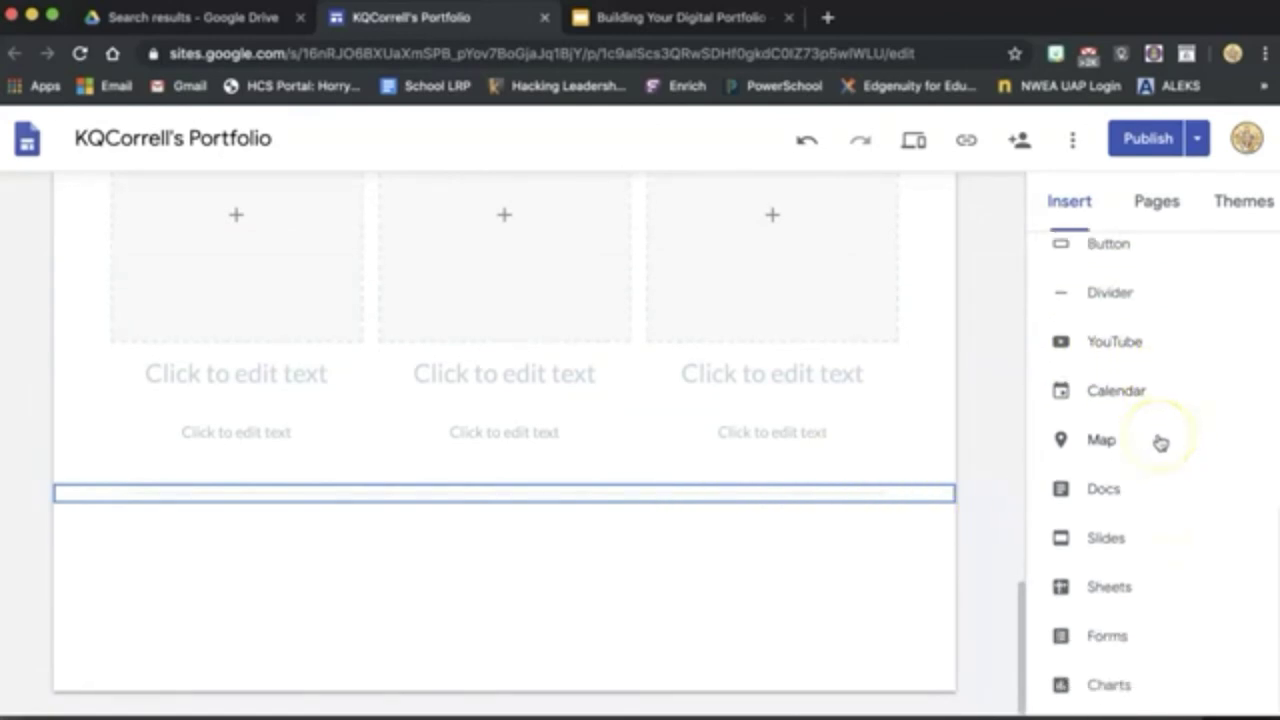